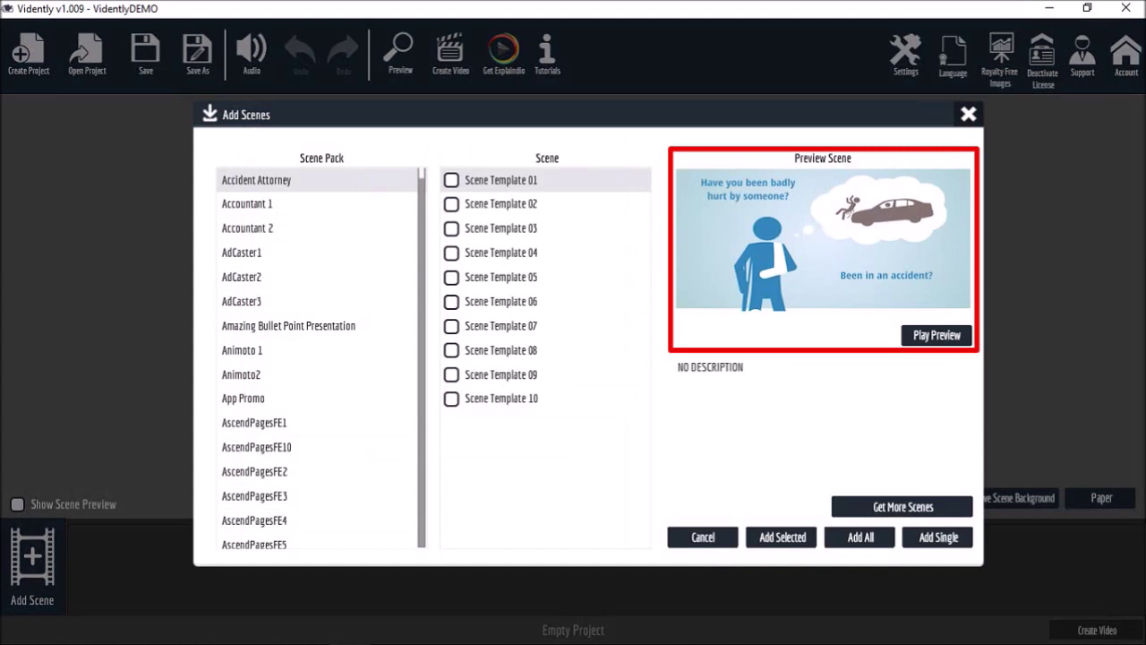
# Step: Add Scene Template 07 from the AdCaster1 pack as a single scene and move it to the end of the scene sequence
pyautogui.click(314, 252)
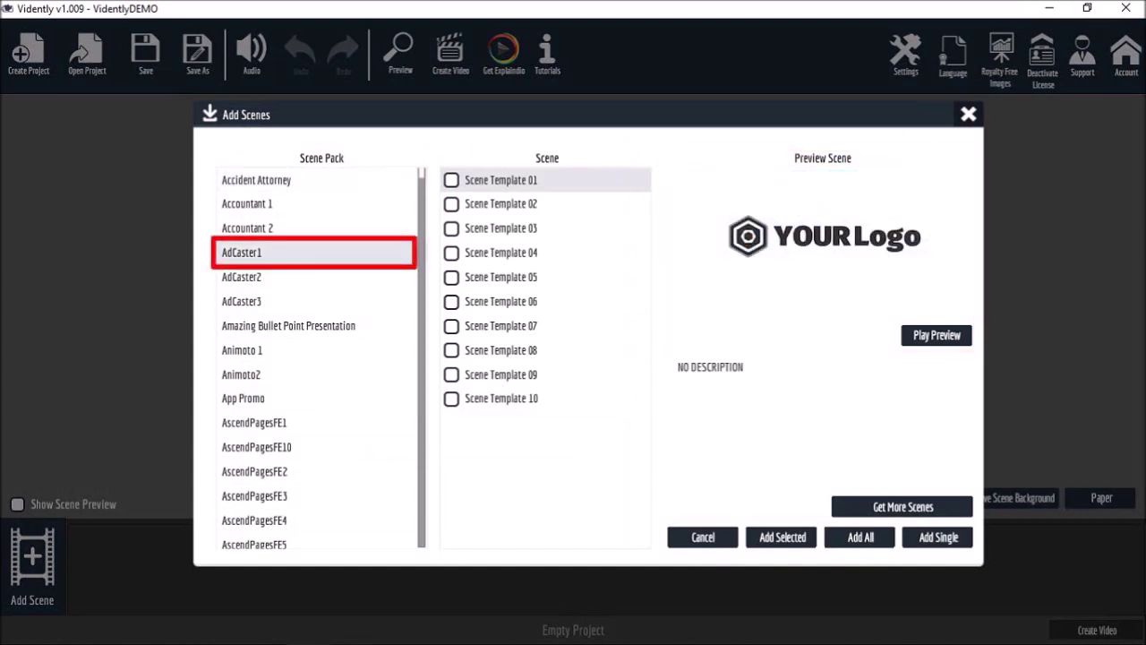
pyautogui.click(539, 326)
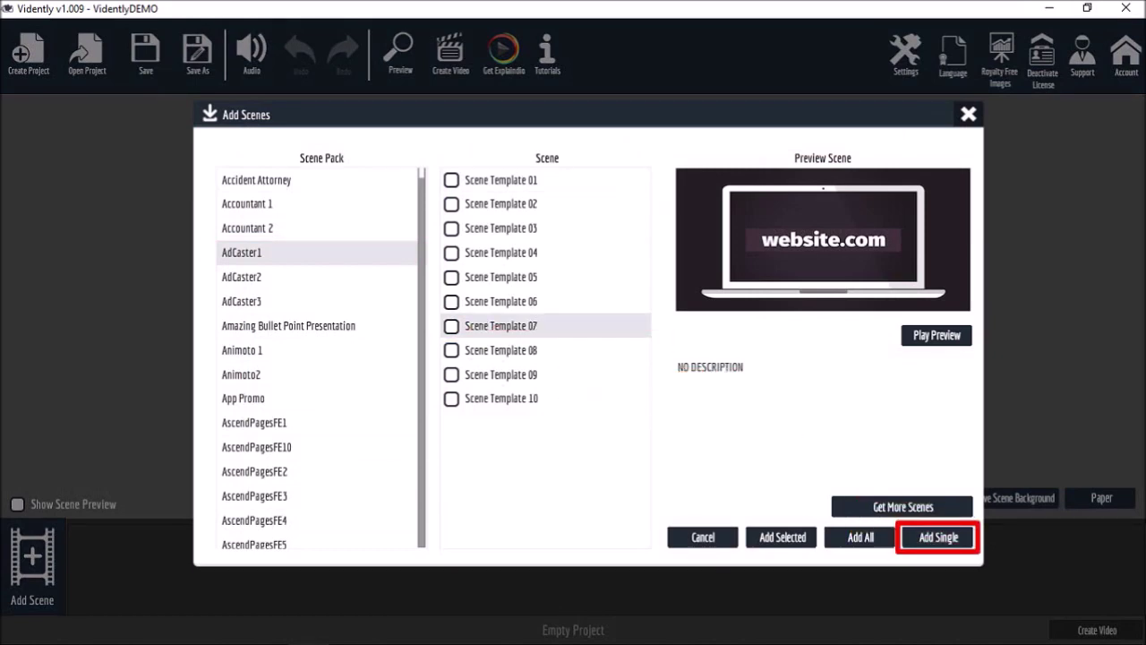
pyautogui.click(939, 537)
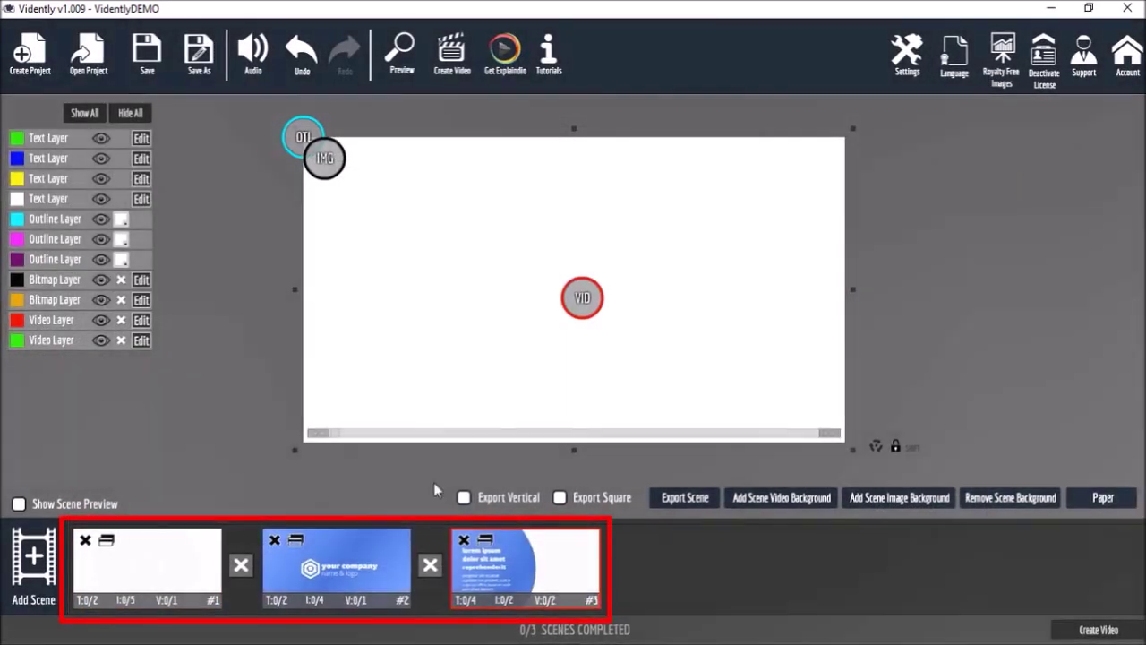
pyautogui.moveTo(154, 564); pyautogui.dragTo(586, 591)
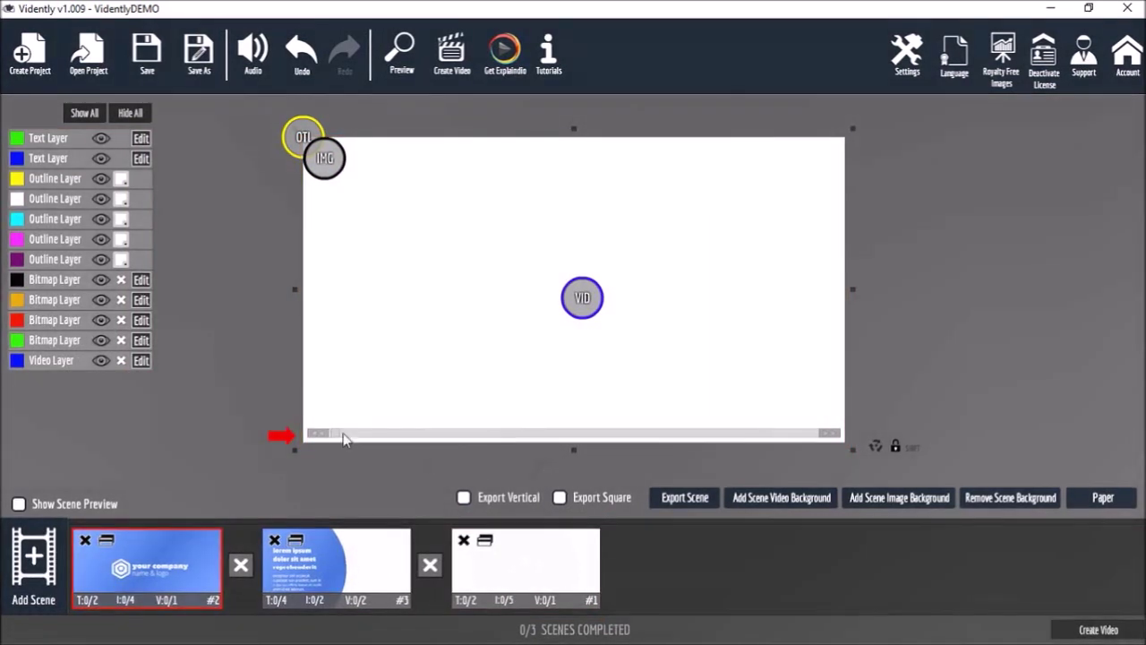
# Step: Set the tagline text in the first scene to "Internet Marketing" and preview that scene
pyautogui.moveTo(342, 437); pyautogui.dragTo(624, 438)
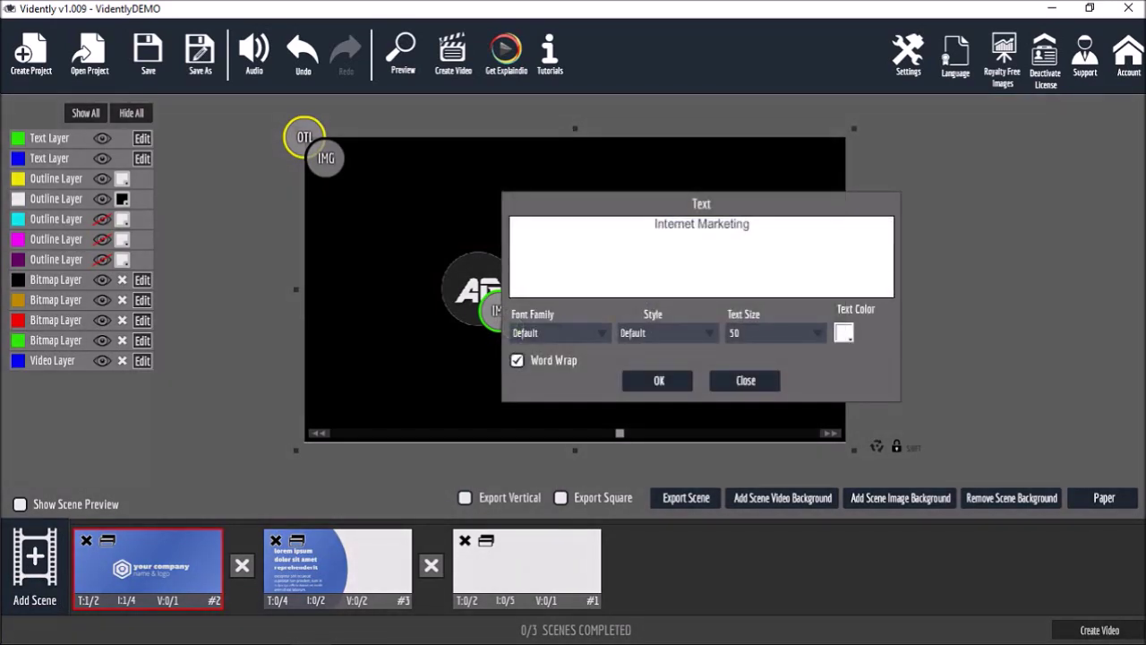
pyautogui.press('Return')
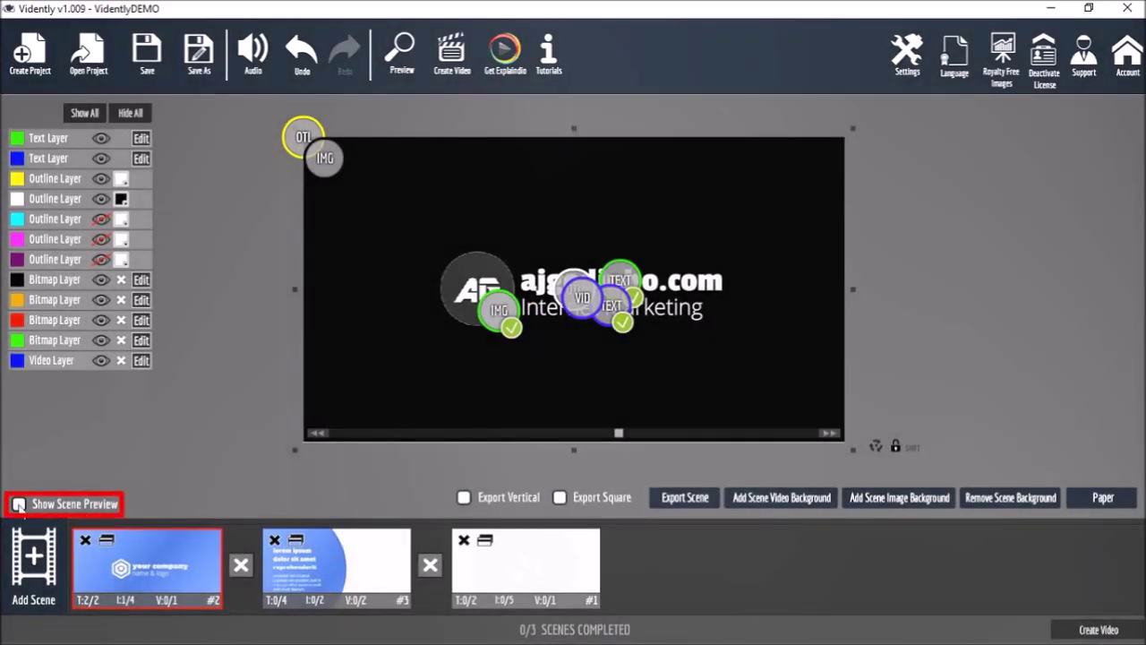
pyautogui.click(17, 505)
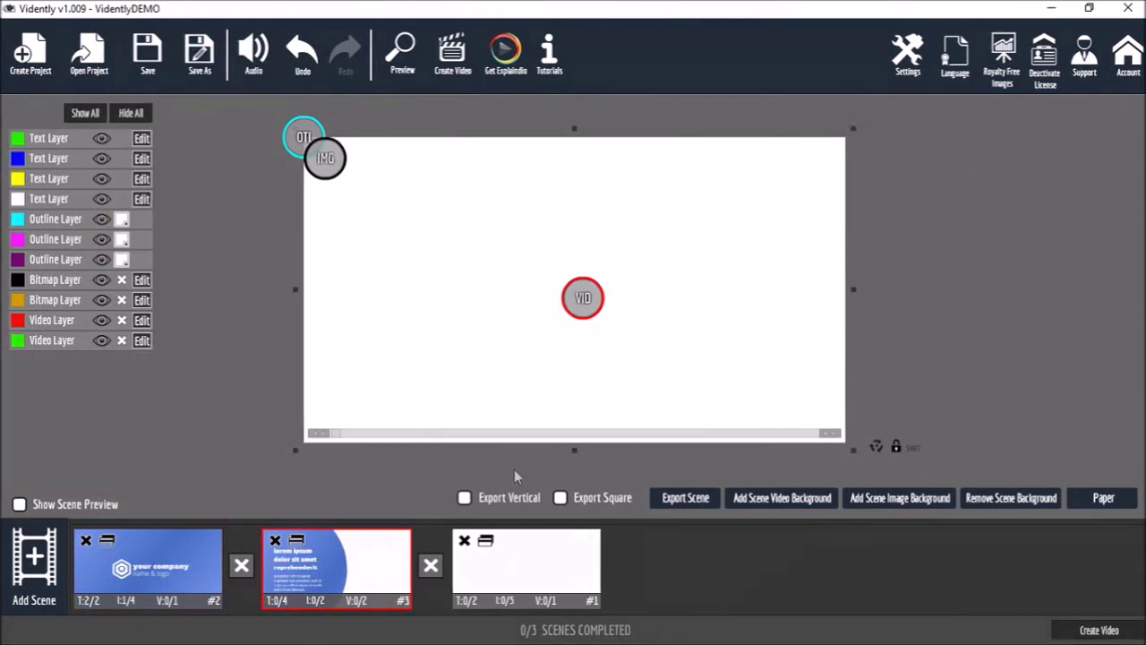
# Step: Set the second scene's heading lines to VIDENTLY, VIDEO CREATION and SOFTWARE, and move all three lines lower on the canvas
pyautogui.moveTo(341, 438); pyautogui.dragTo(613, 457)
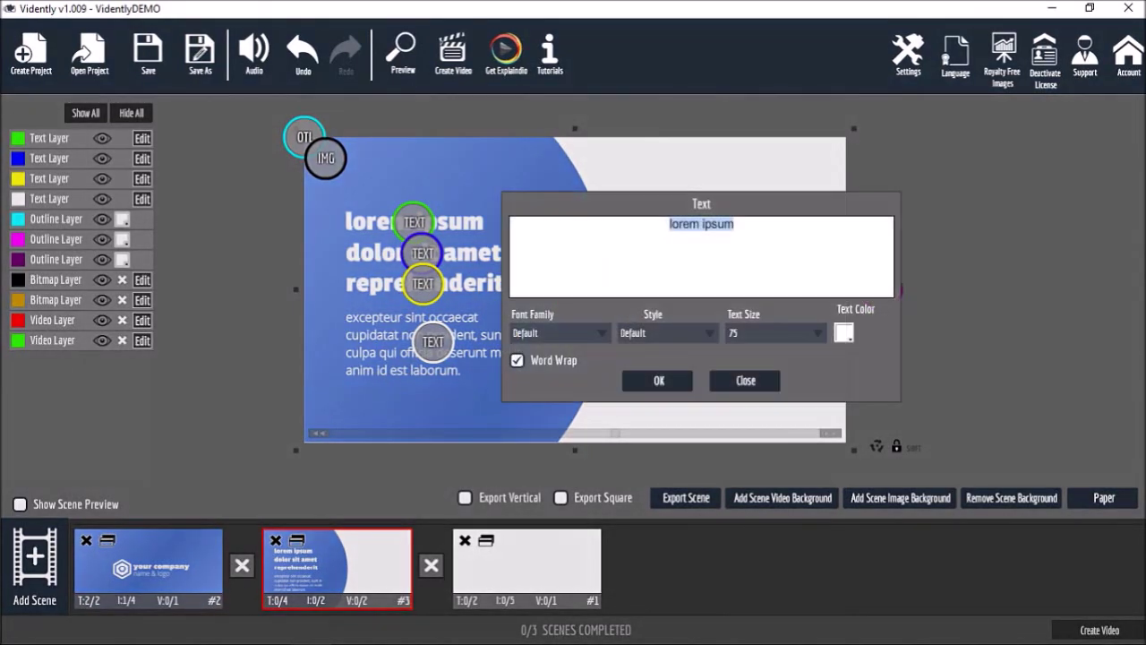
pyautogui.write('VIDENTLY')
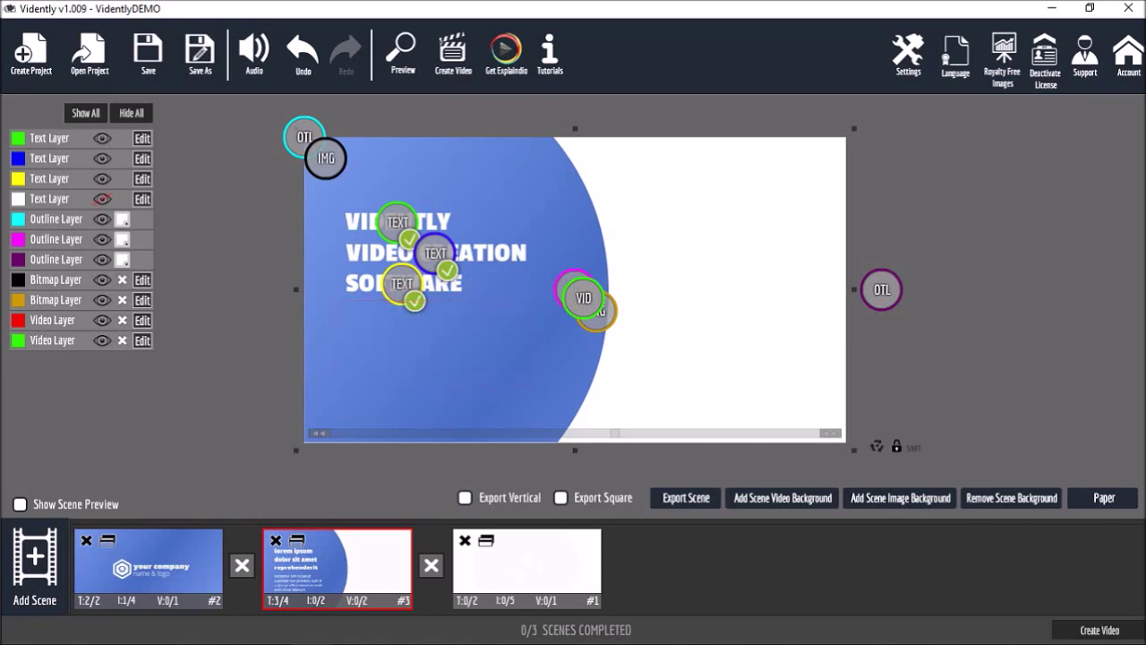
pyautogui.moveTo(390, 283); pyautogui.dragTo(388, 320)
pyautogui.moveTo(433, 252); pyautogui.dragTo(434, 285)
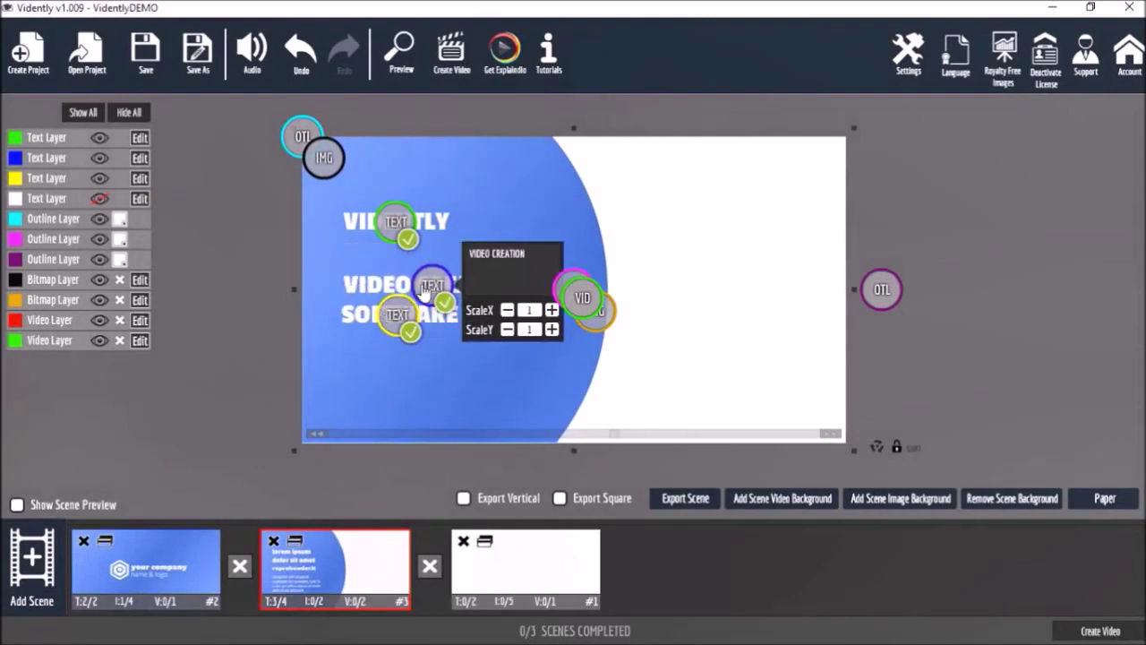
pyautogui.moveTo(395, 222); pyautogui.dragTo(398, 257)
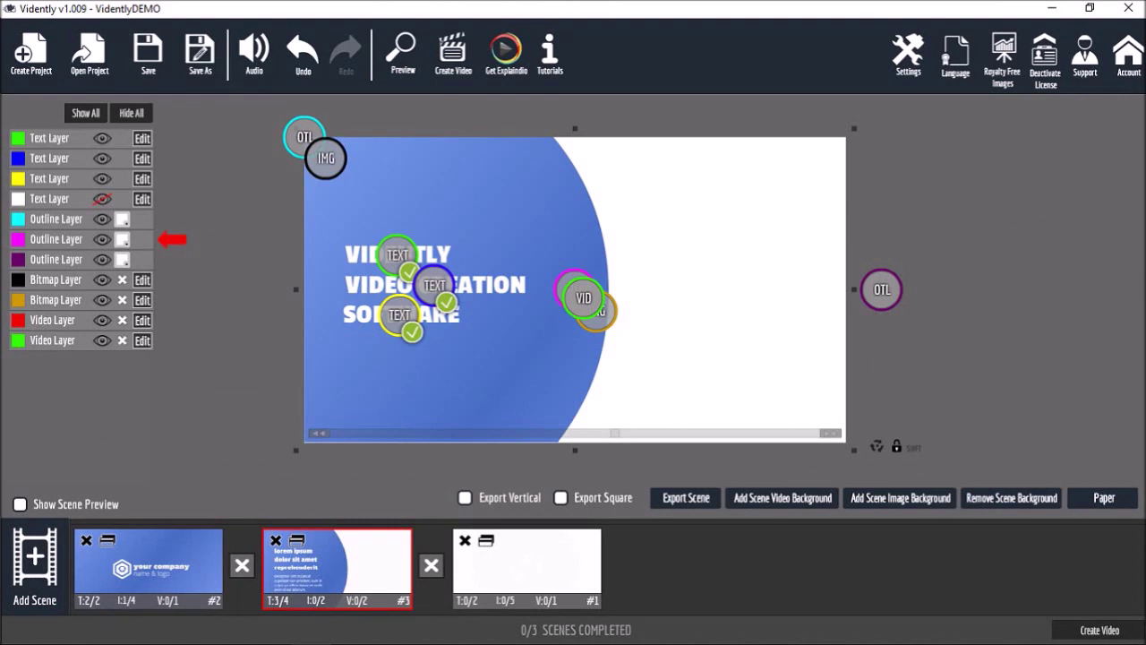
# Step: Colour the second scene's magenta-marked outline layer black and insert the Vidently Boxshot (Right) image into its bitmap layer
pyautogui.click(122, 239)
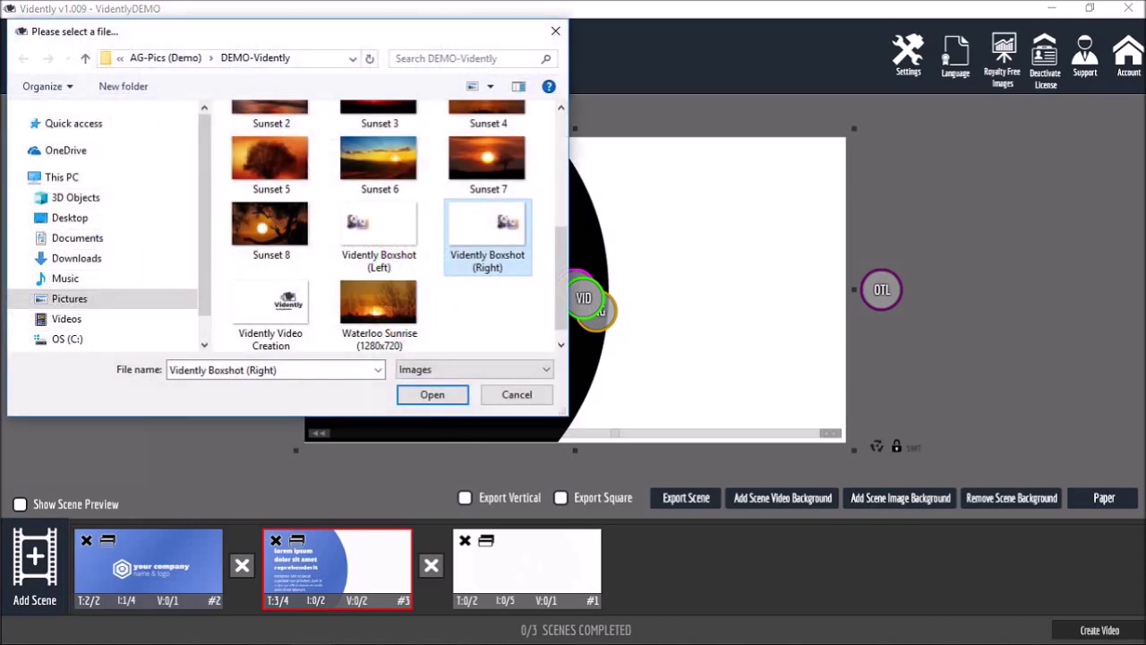
pyautogui.press('Return')
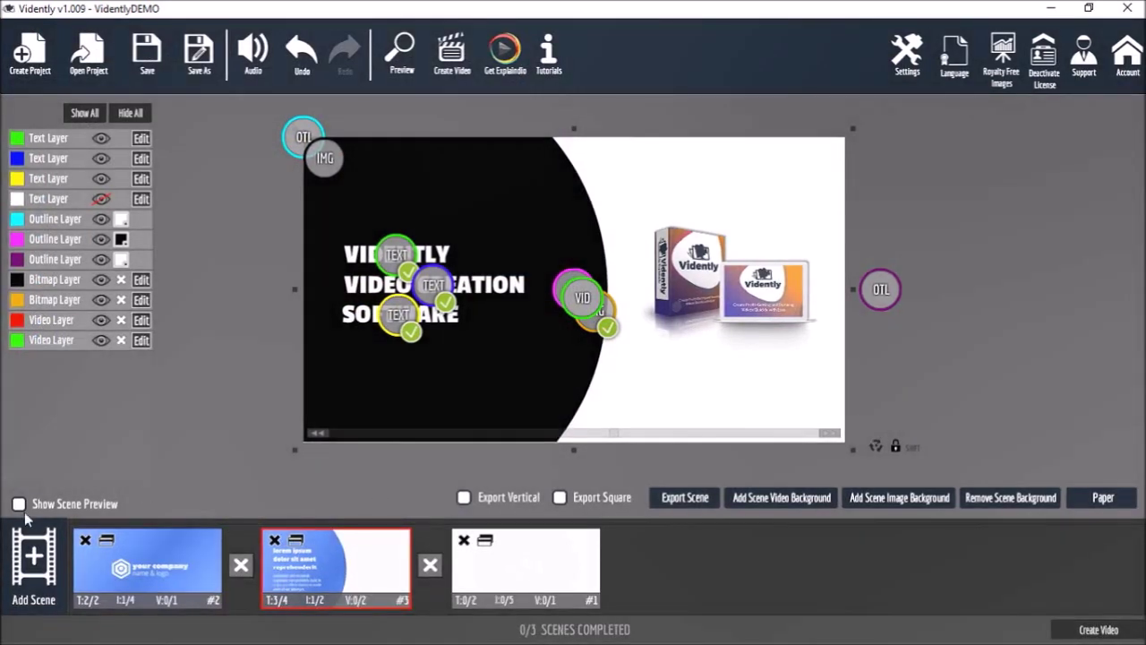
# Step: Preview the animation of the second scene and of the third scene
pyautogui.click(19, 504)
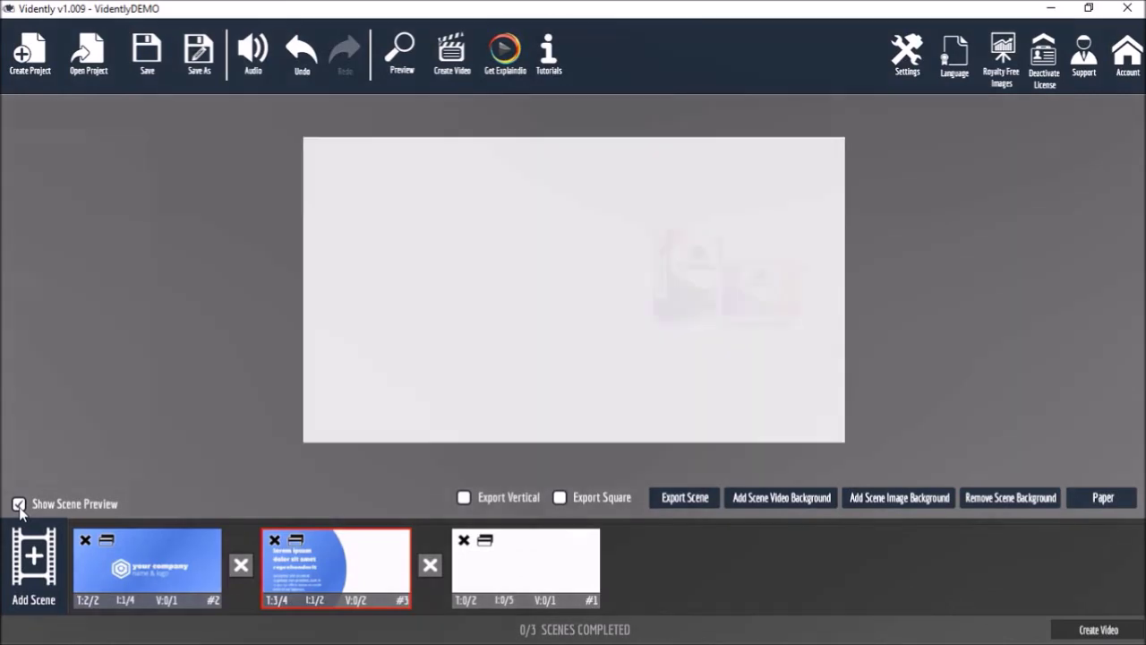
pyautogui.click(19, 505)
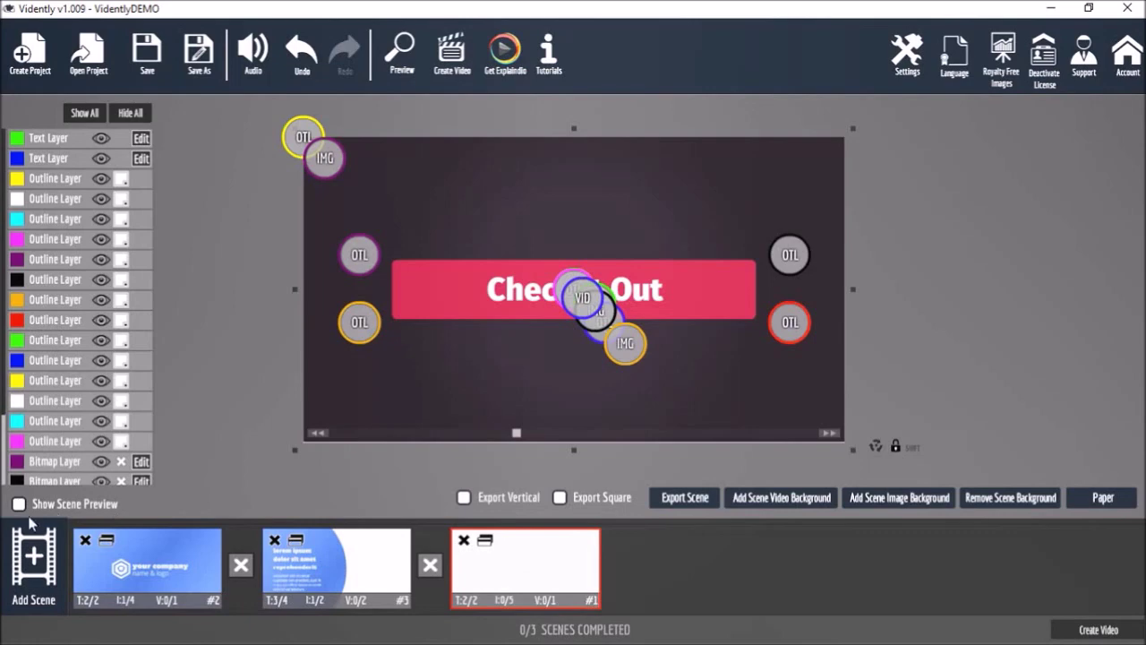
pyautogui.click(19, 504)
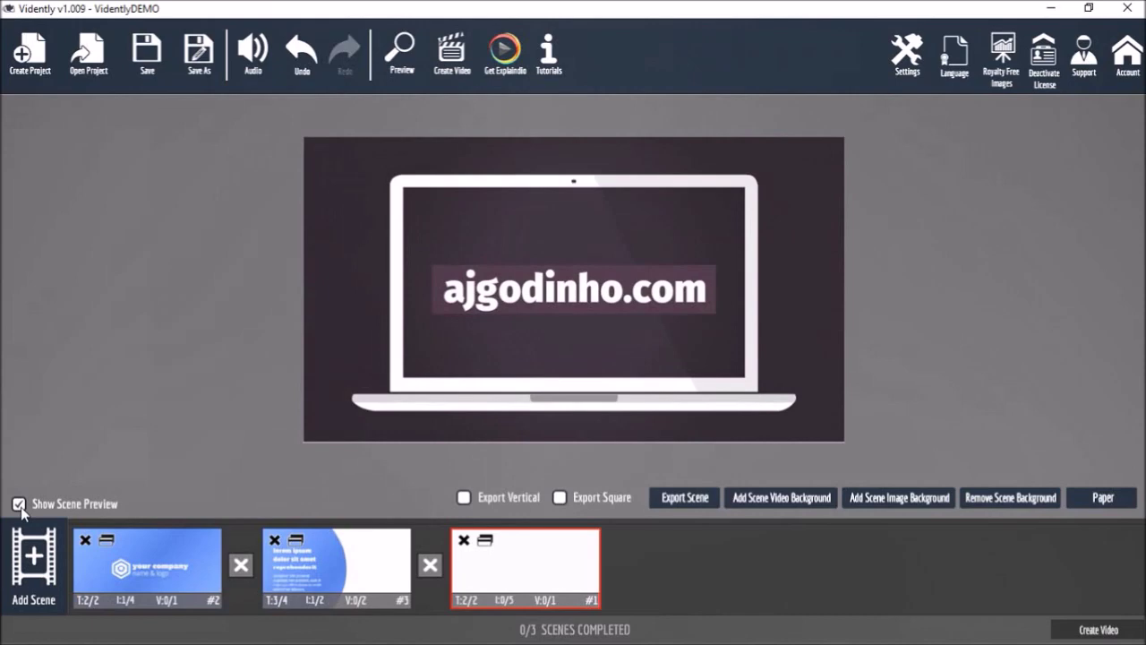
pyautogui.click(19, 504)
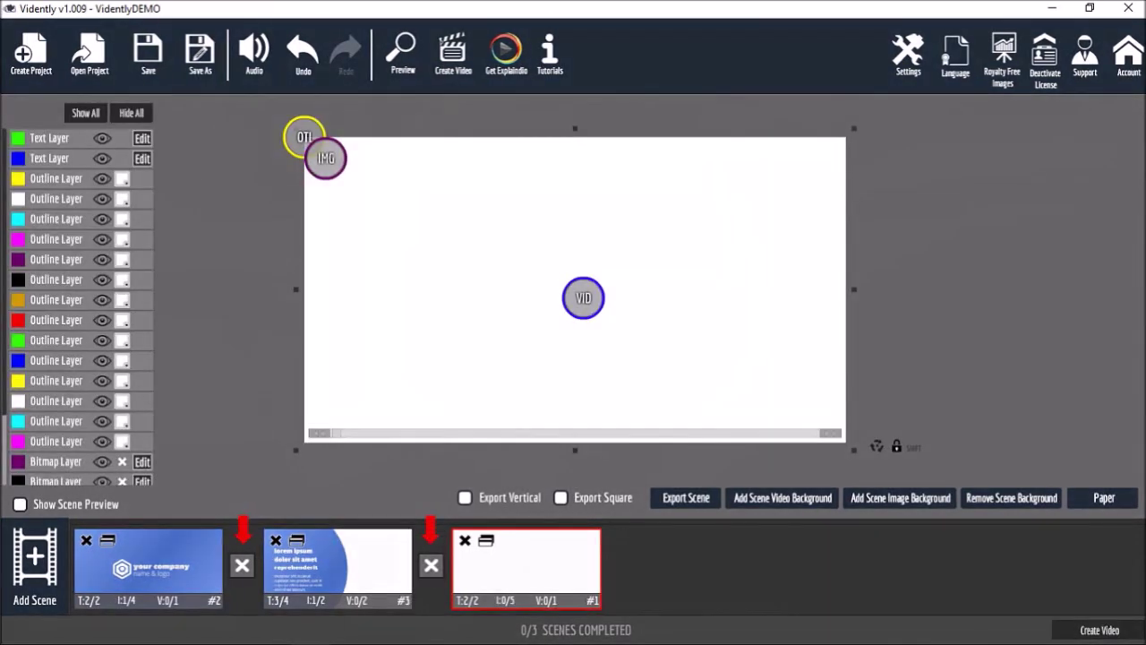
# Step: Open the transition choices between the second and third scenes
pyautogui.click(431, 565)
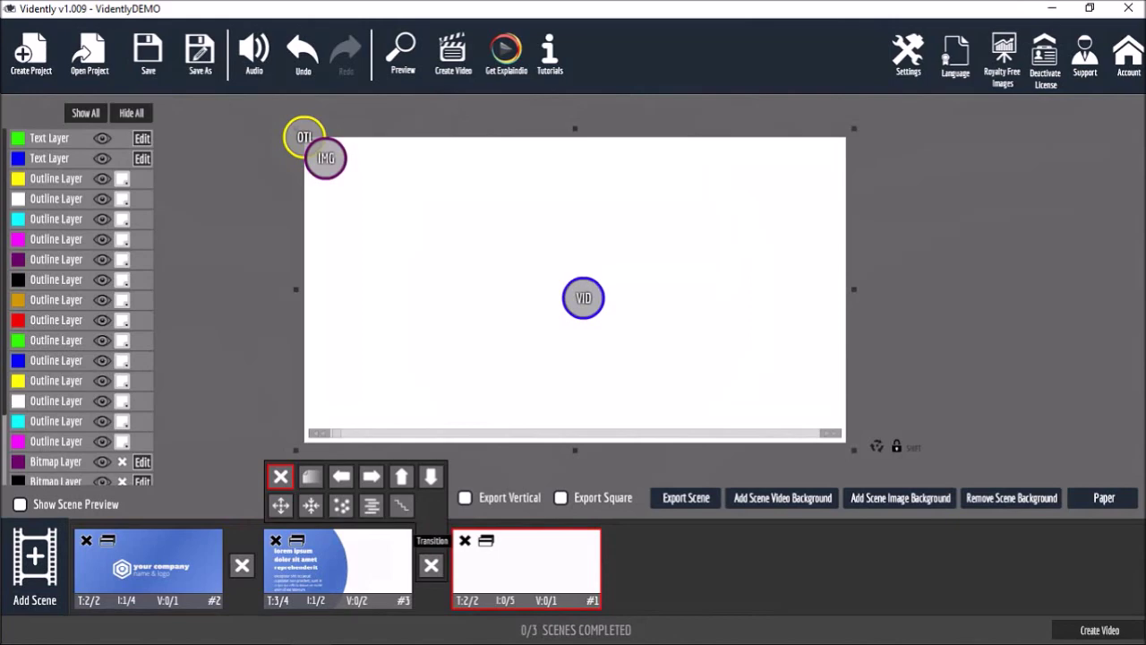